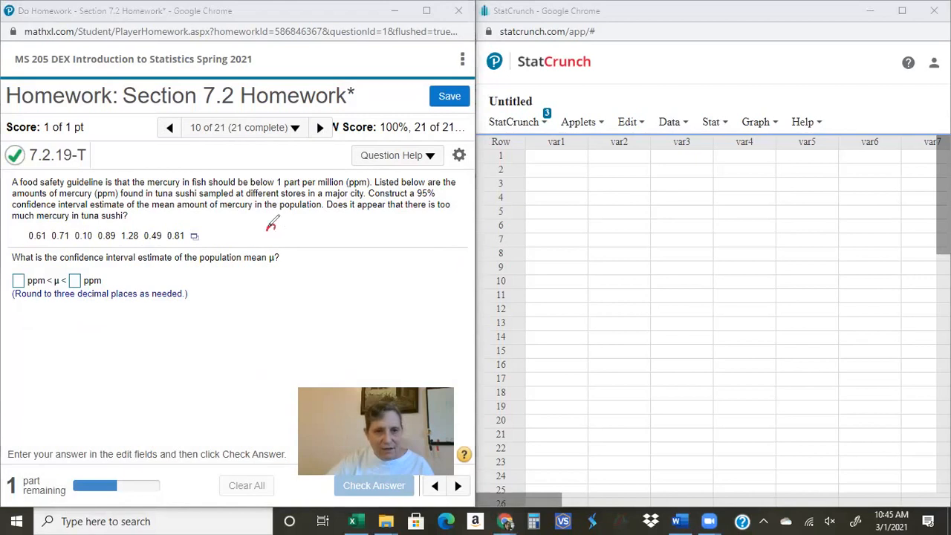
# Annotate the problem by writing n = 7 and underlining "below 1 part per million (ppm)" and "95%"
pyautogui.moveTo(285, 229); pyautogui.dragTo(291, 228)
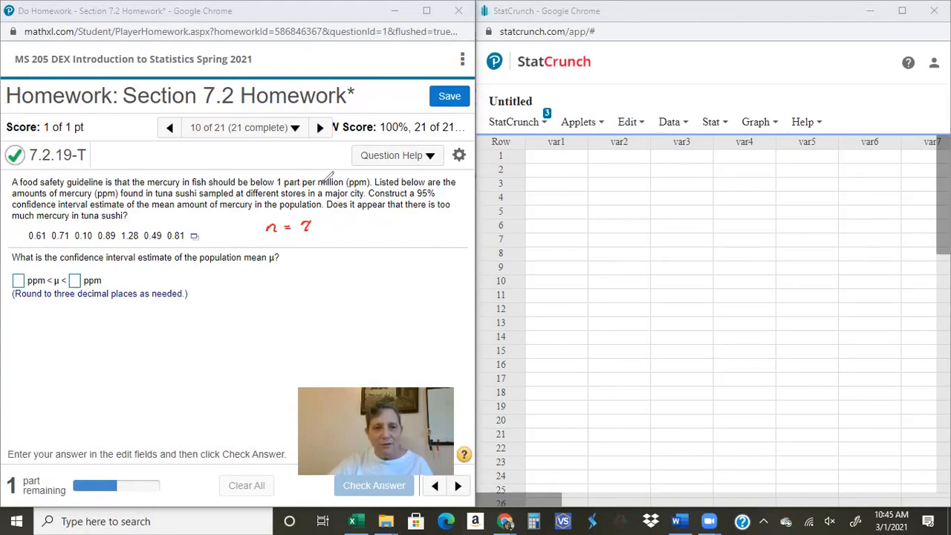
pyautogui.moveTo(263, 187); pyautogui.dragTo(365, 189)
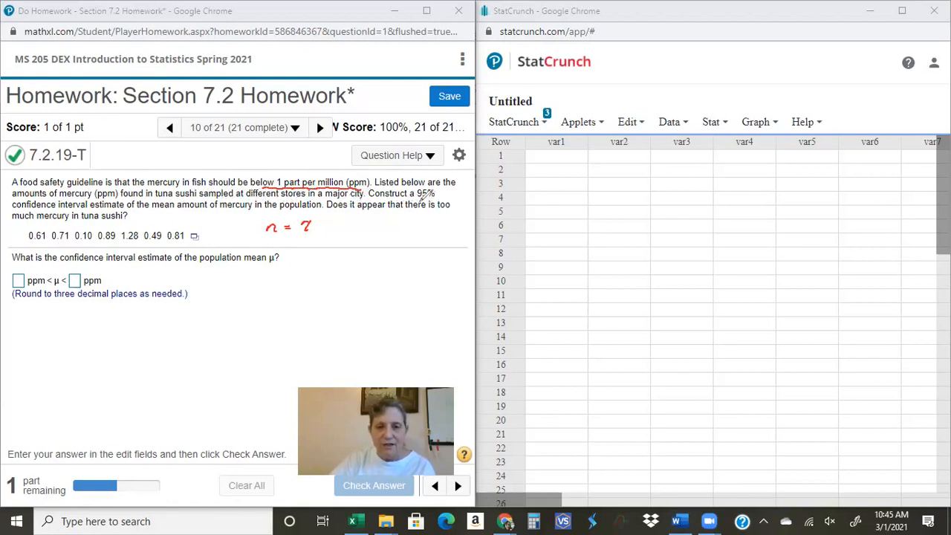
pyautogui.moveTo(416, 199); pyautogui.dragTo(435, 198)
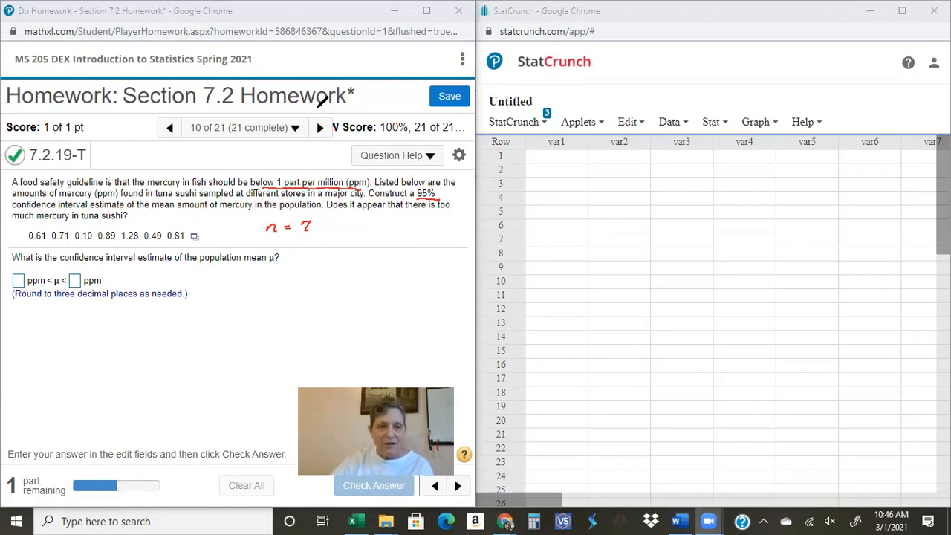
# Open the problem's mercury sample data in StatCrunch
pyautogui.click(193, 235)
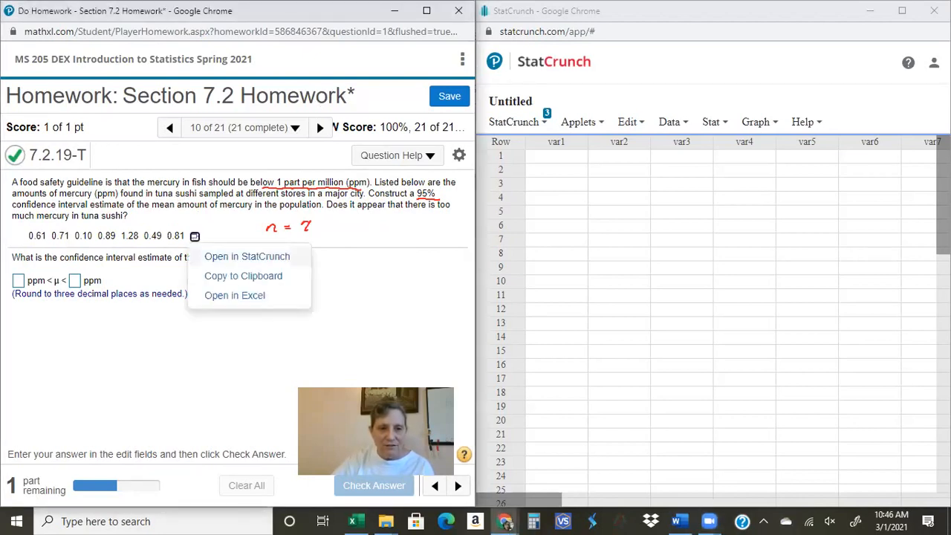
pyautogui.click(246, 255)
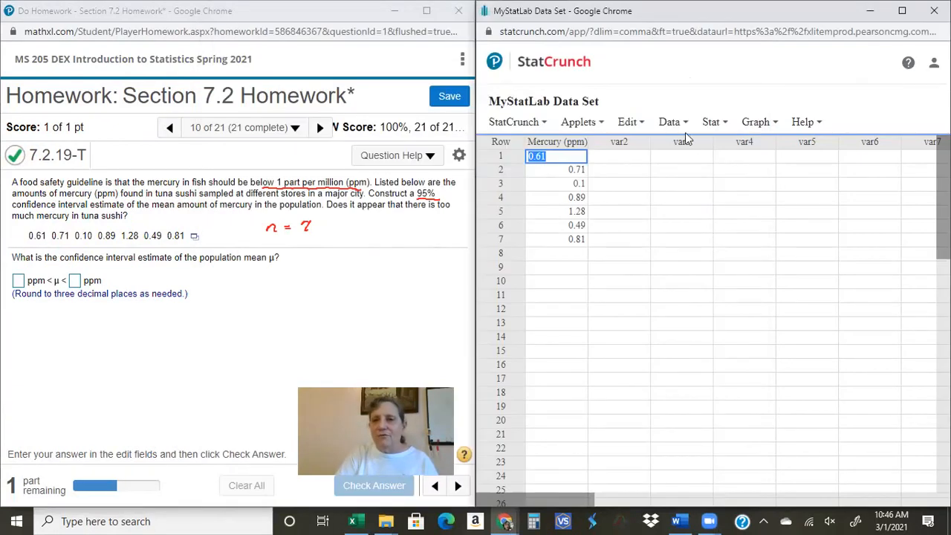
pyautogui.click(714, 124)
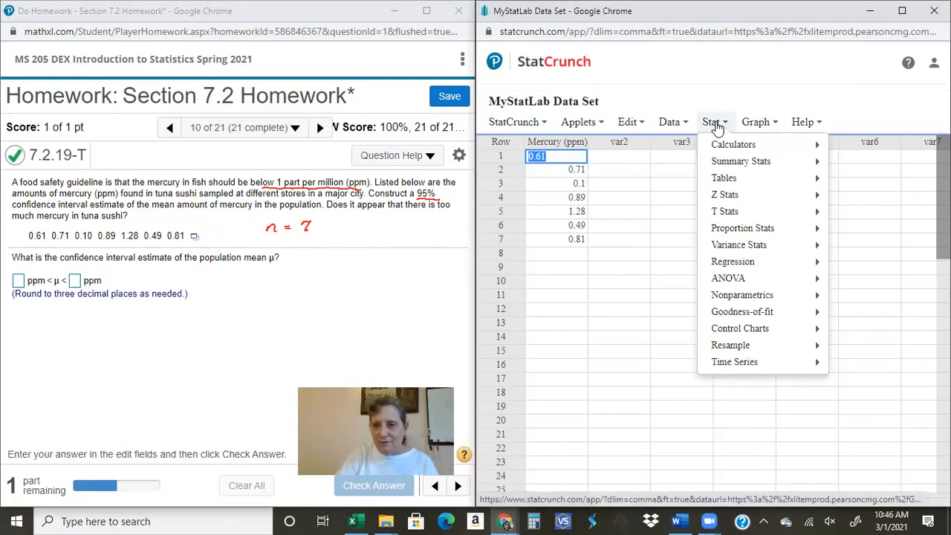
pyautogui.moveTo(717, 146)
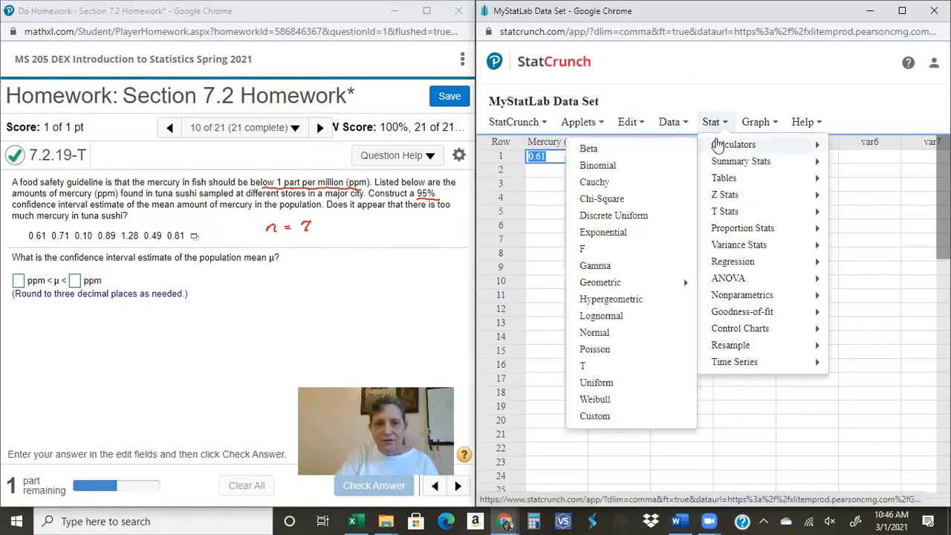
pyautogui.click(749, 88)
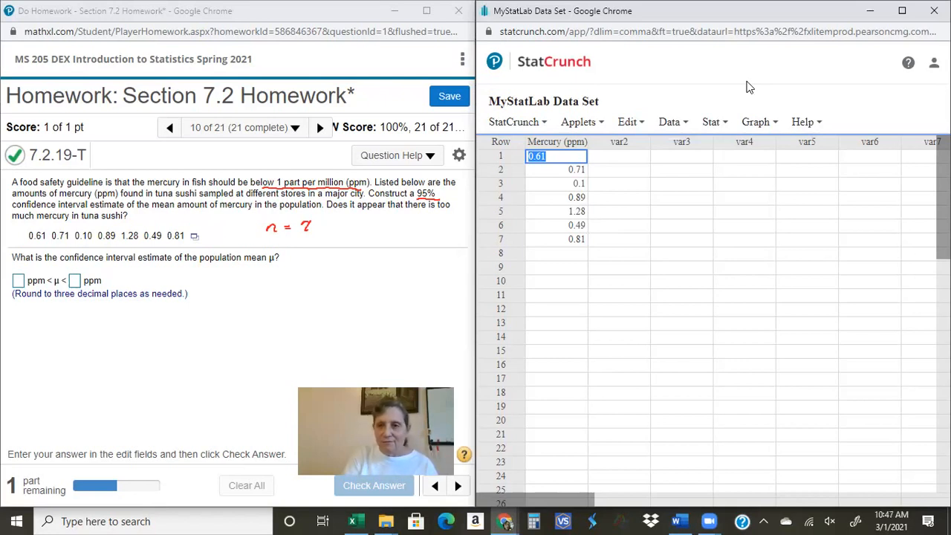
# Compute a one-sample T confidence interval for the mean at level 0.95 from the Mercury (ppm) column data
pyautogui.click(713, 124)
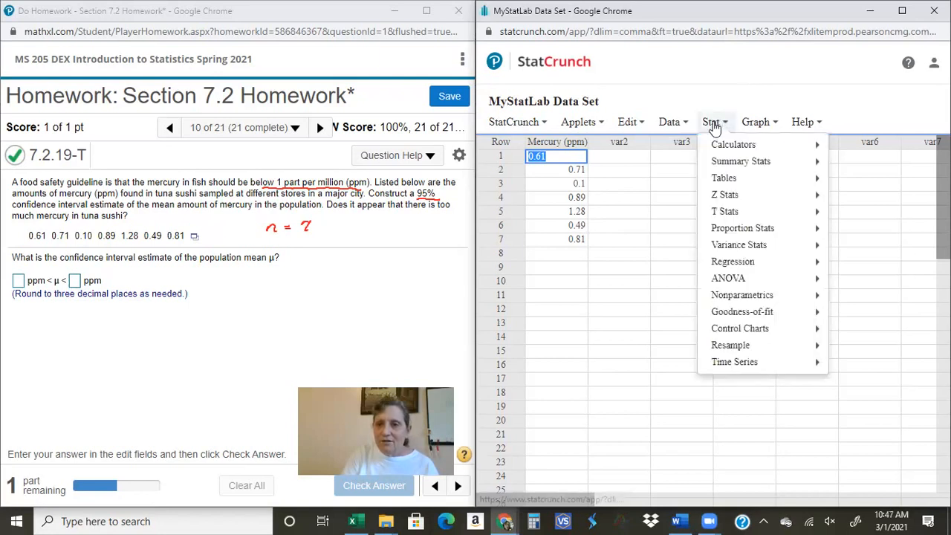
pyautogui.moveTo(724, 214)
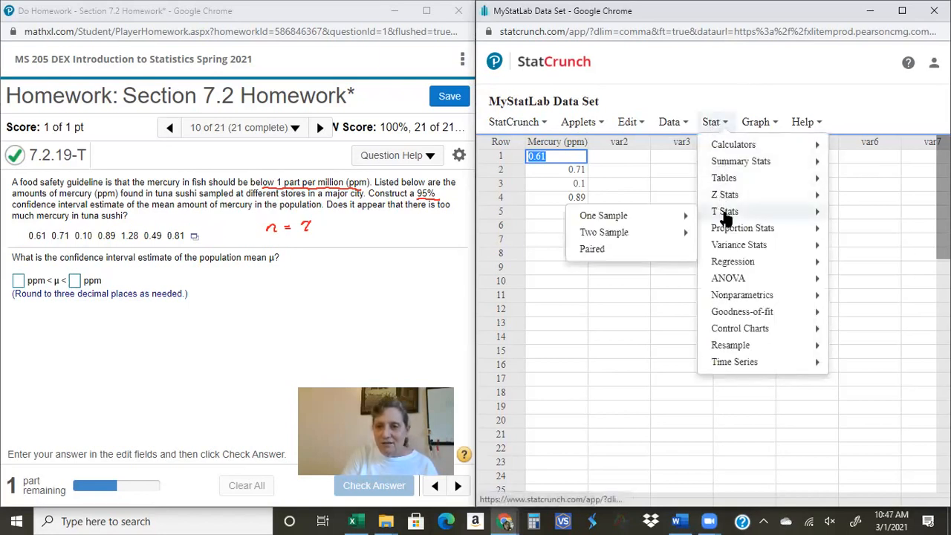
pyautogui.moveTo(654, 221)
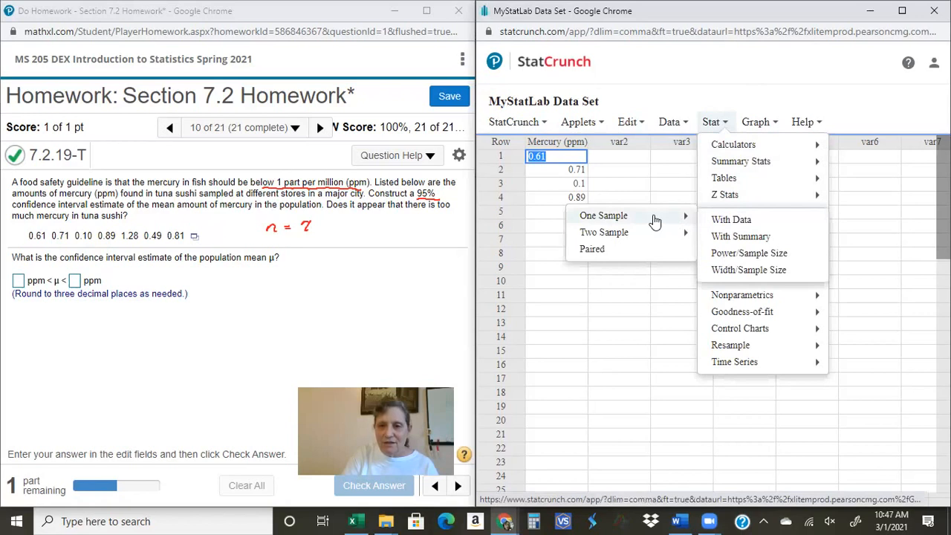
pyautogui.click(744, 222)
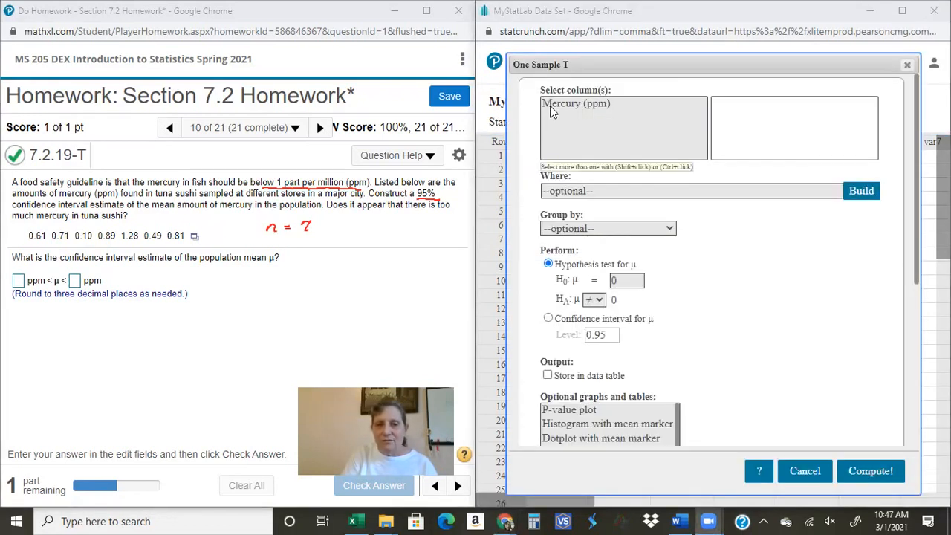
pyautogui.click(576, 103)
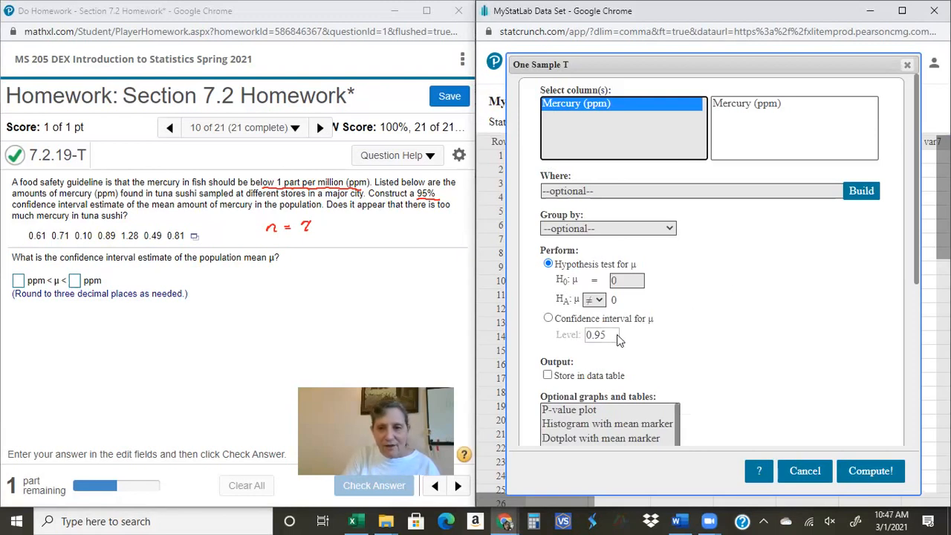
pyautogui.click(547, 318)
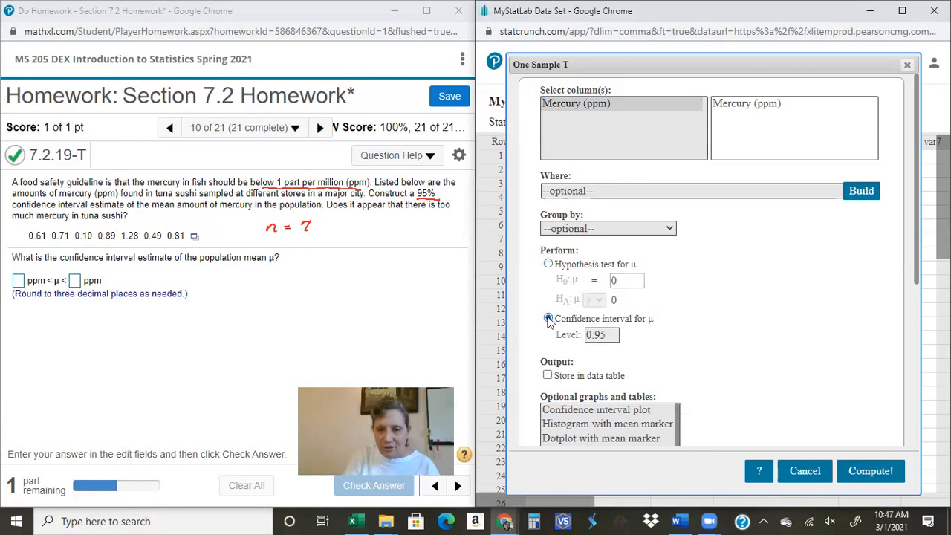
pyautogui.click(871, 471)
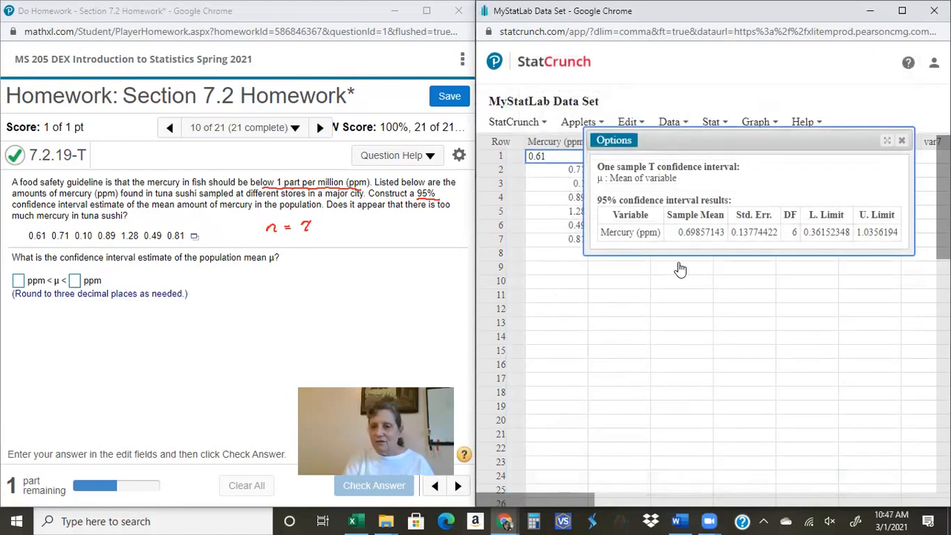
# Underline the degrees of freedom, sample mean, lower limit and upper limit in the confidence interval results
pyautogui.moveTo(790, 242); pyautogui.dragTo(796, 242)
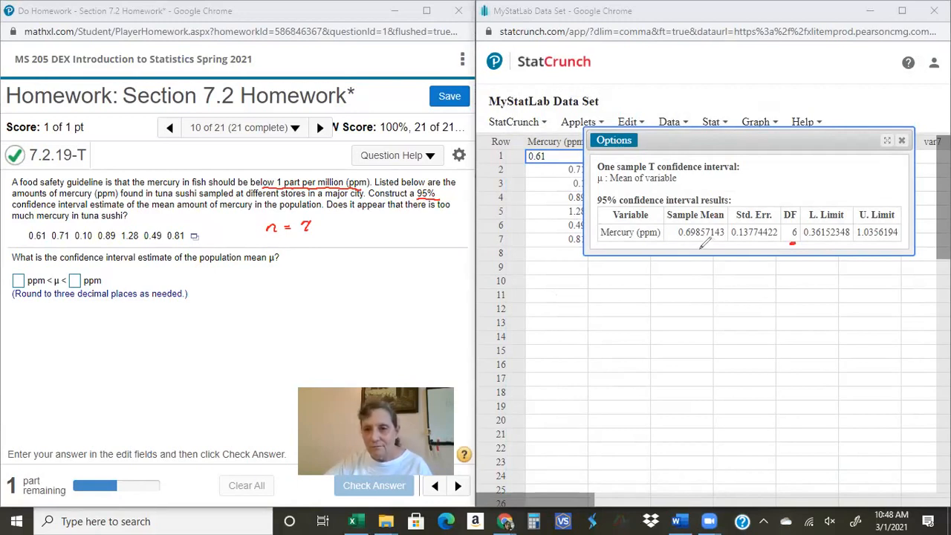
pyautogui.moveTo(679, 243); pyautogui.dragTo(704, 245)
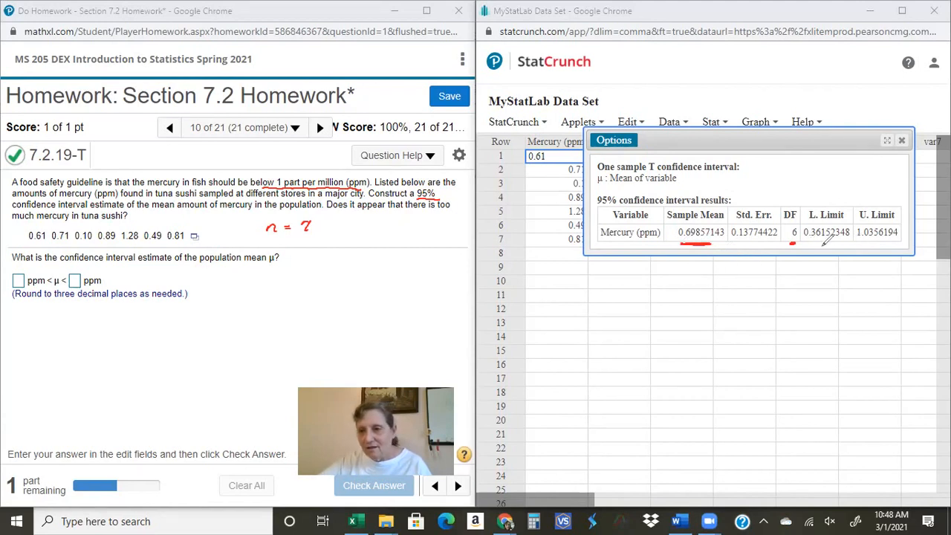
pyautogui.moveTo(808, 244); pyautogui.dragTo(897, 240)
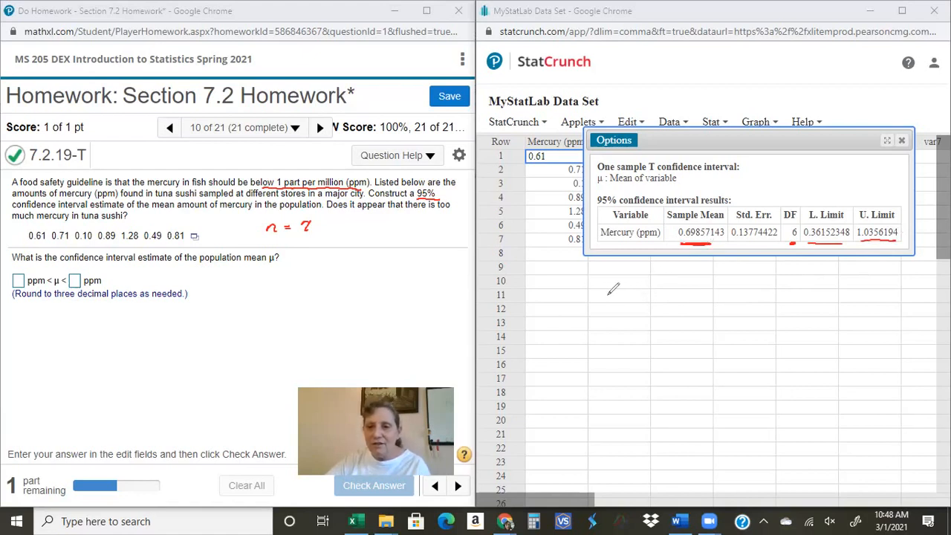
# Handwrite x̄ and E = Upper Limit - x̄ below the results, and cross out the standard error
pyautogui.moveTo(598, 293)
pyautogui.mouseDown()
pyautogui.moveTo(608, 301)
pyautogui.moveTo(596, 302)
pyautogui.moveTo(611, 284)
pyautogui.mouseUp()
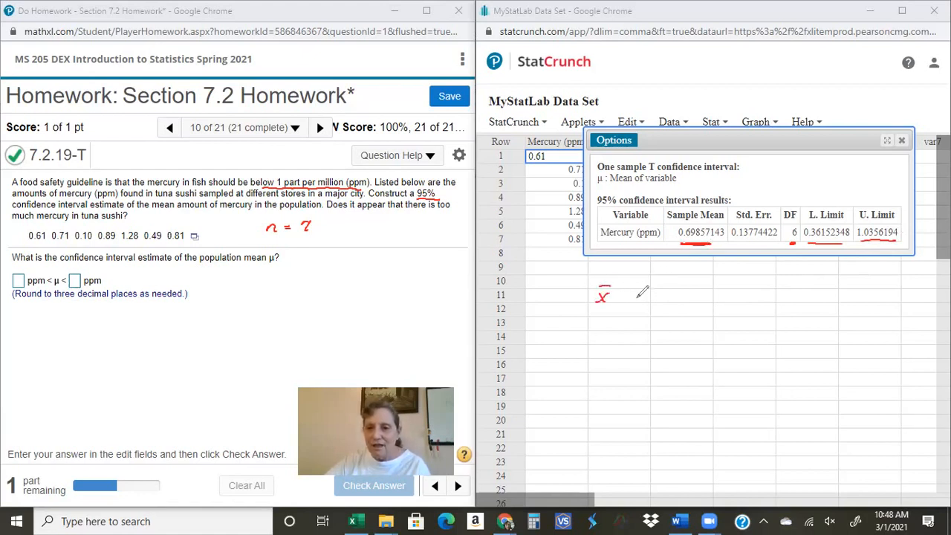
pyautogui.moveTo(598, 317)
pyautogui.mouseDown()
pyautogui.moveTo(612, 331)
pyautogui.moveTo(608, 322)
pyautogui.mouseUp()
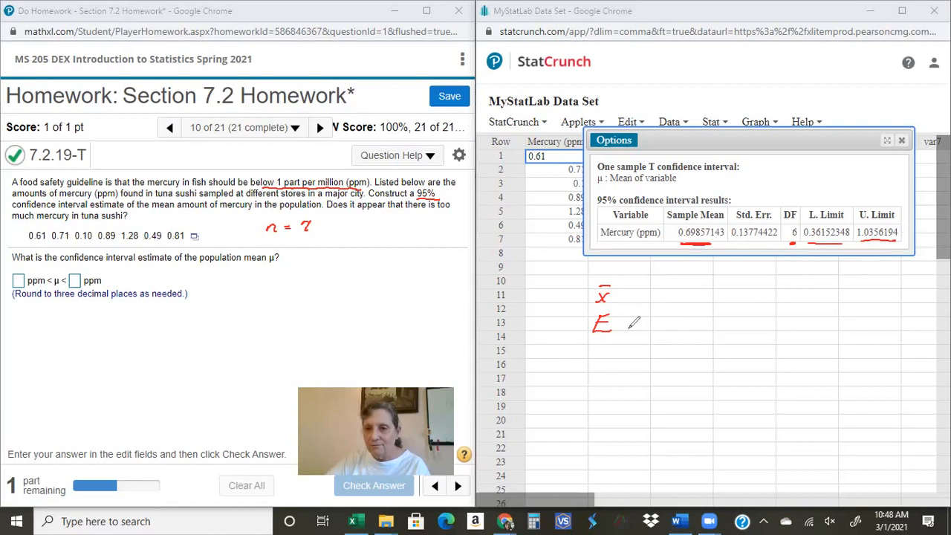
pyautogui.moveTo(618, 322); pyautogui.dragTo(624, 322)
pyautogui.moveTo(618, 325)
pyautogui.mouseDown()
pyautogui.moveTo(658, 328)
pyautogui.moveTo(689, 315)
pyautogui.moveTo(697, 329)
pyautogui.moveTo(728, 327)
pyautogui.moveTo(731, 317)
pyautogui.mouseUp()
pyautogui.moveTo(735, 324); pyautogui.dragTo(755, 328)
pyautogui.moveTo(756, 319)
pyautogui.mouseDown()
pyautogui.moveTo(747, 327)
pyautogui.moveTo(756, 315)
pyautogui.mouseUp()
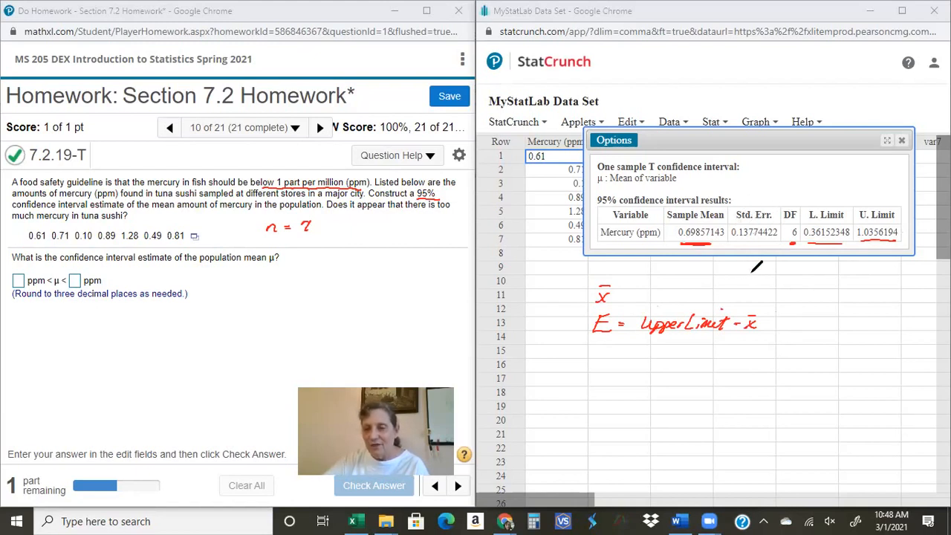
pyautogui.moveTo(742, 208)
pyautogui.mouseDown()
pyautogui.moveTo(772, 217)
pyautogui.moveTo(771, 233)
pyautogui.mouseUp()
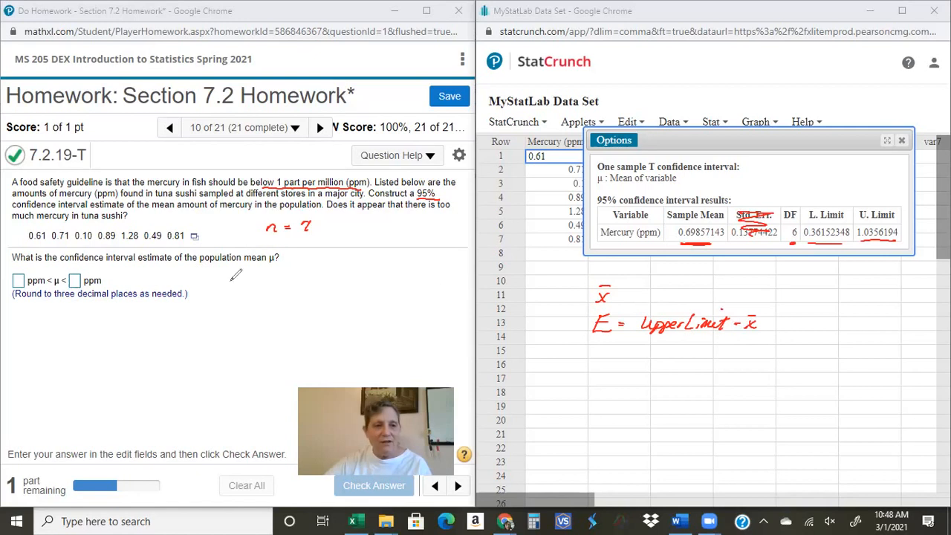
# Underline "confidence interval" in the question and enter .362 as the lower limit of the interval
pyautogui.moveTo(63, 262); pyautogui.dragTo(137, 262)
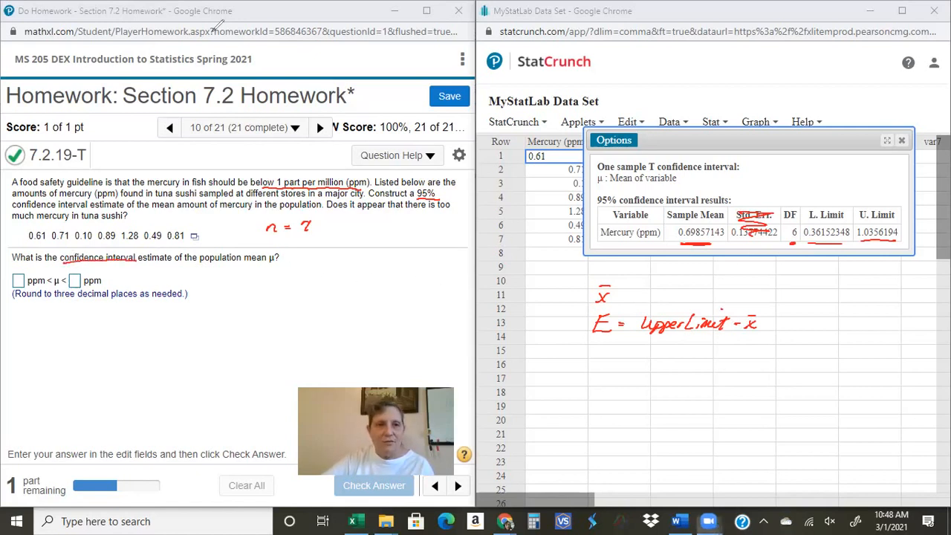
pyautogui.click(18, 281)
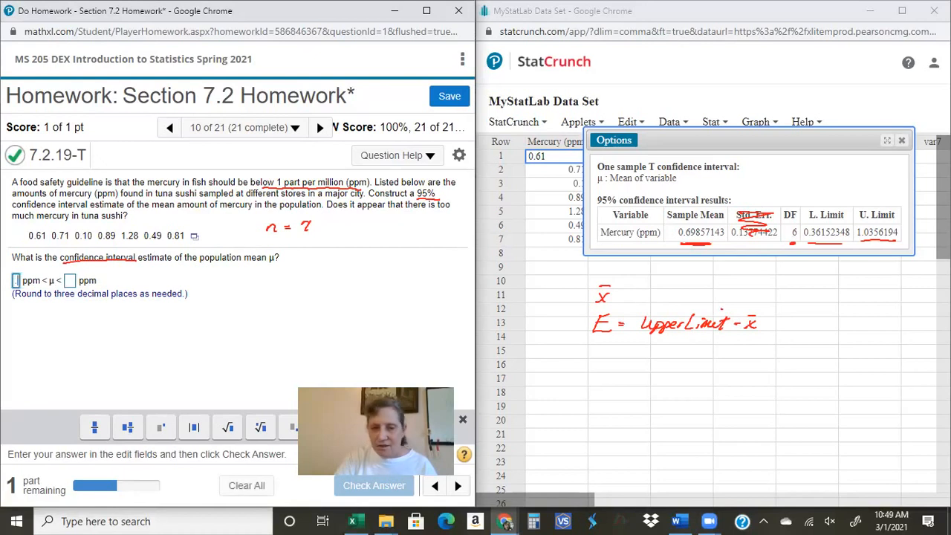
pyautogui.write('361')
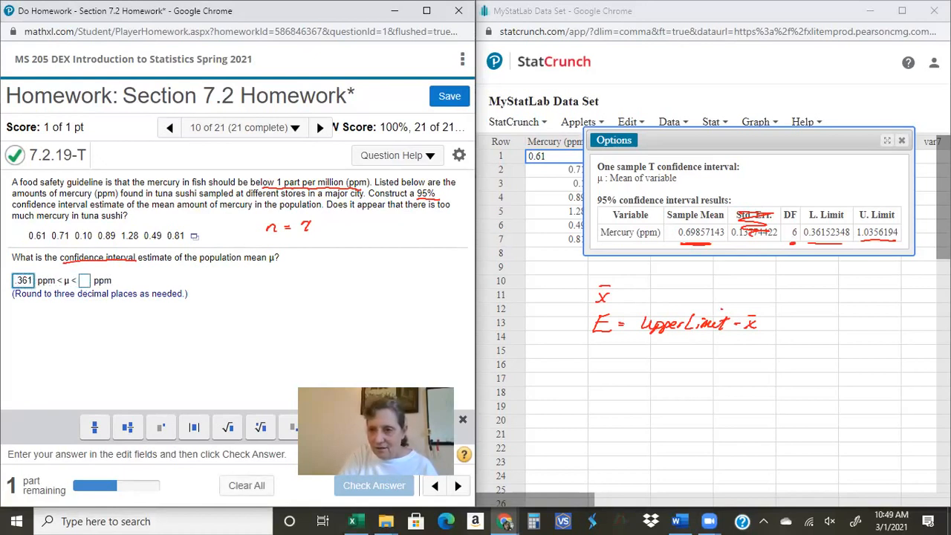
pyautogui.press('BackSpace')
pyautogui.write('2')
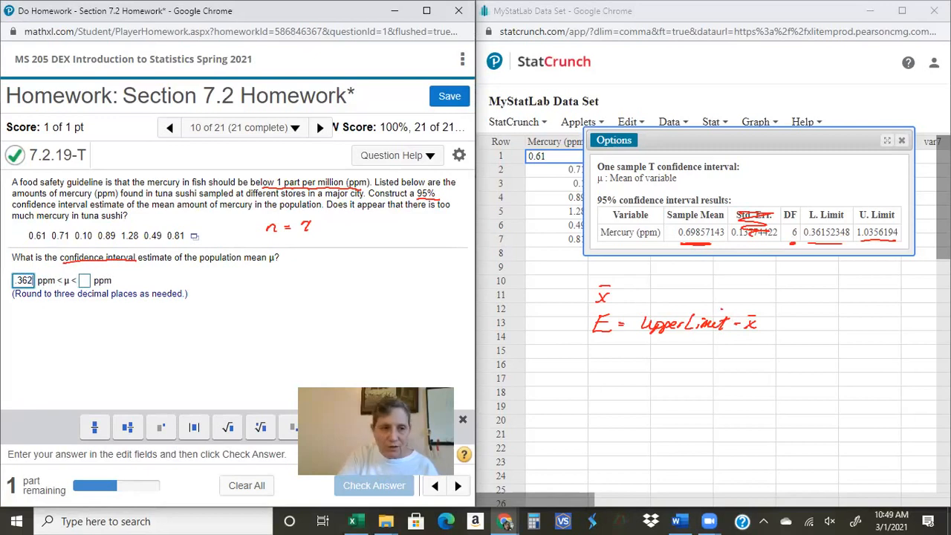
# Enter 1.036 as the upper limit of the interval and submit the answer for checking
pyautogui.click(85, 282)
pyautogui.write('1')
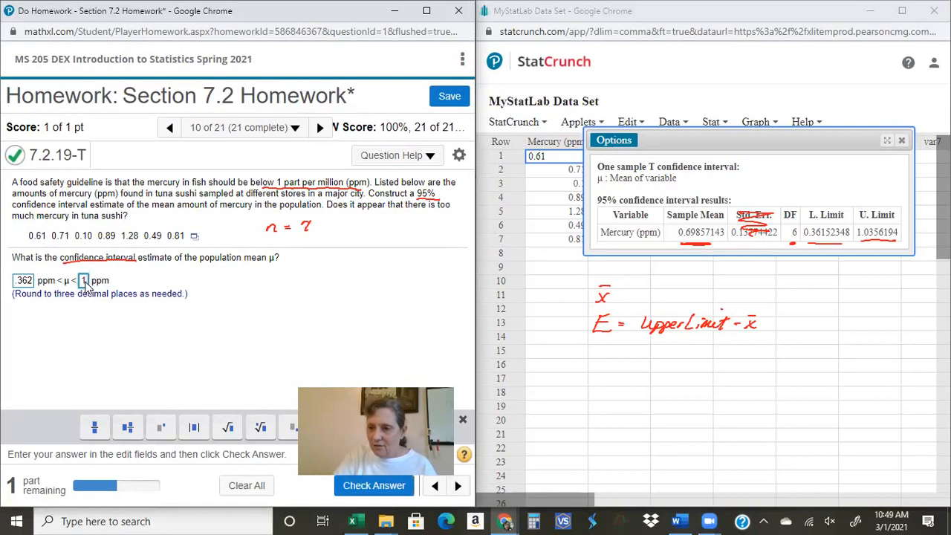
pyautogui.write('.03')
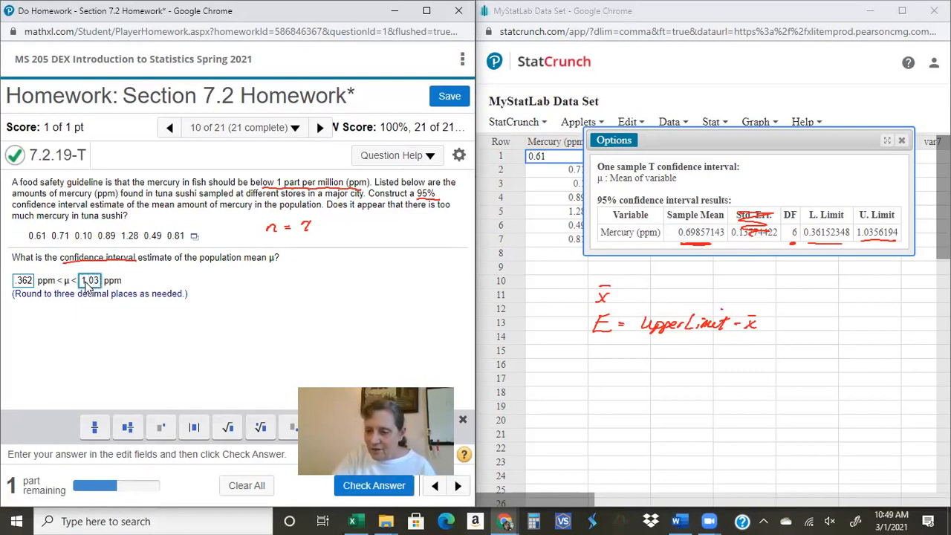
pyautogui.write('6')
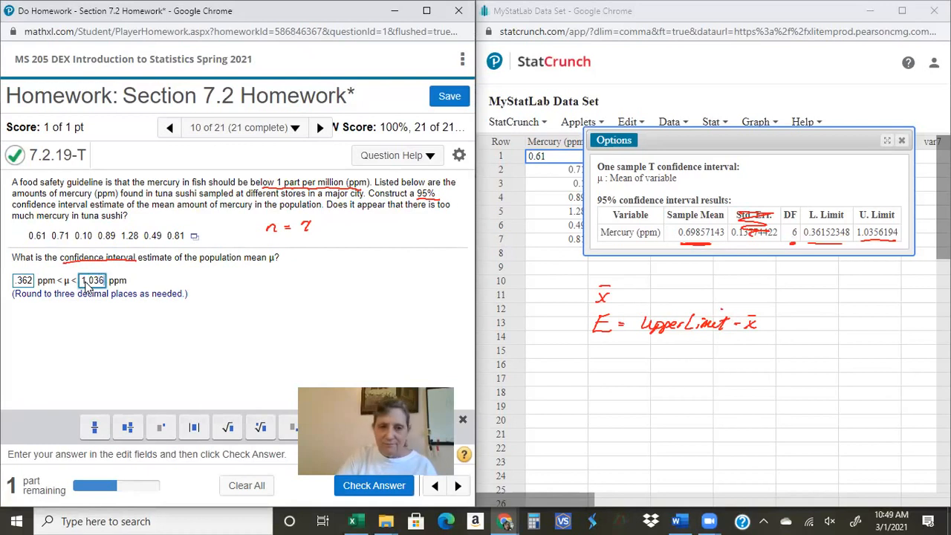
pyautogui.press('Return')
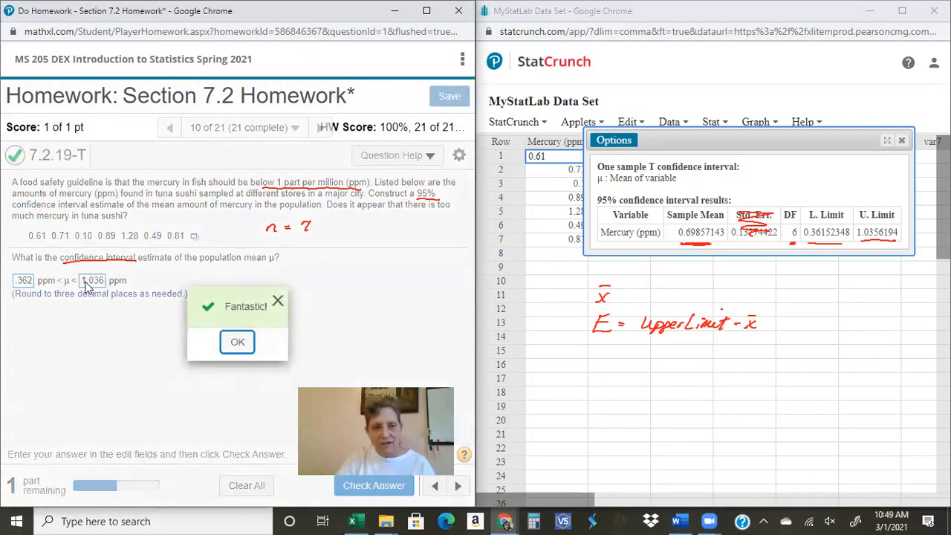
pyautogui.press('Return')
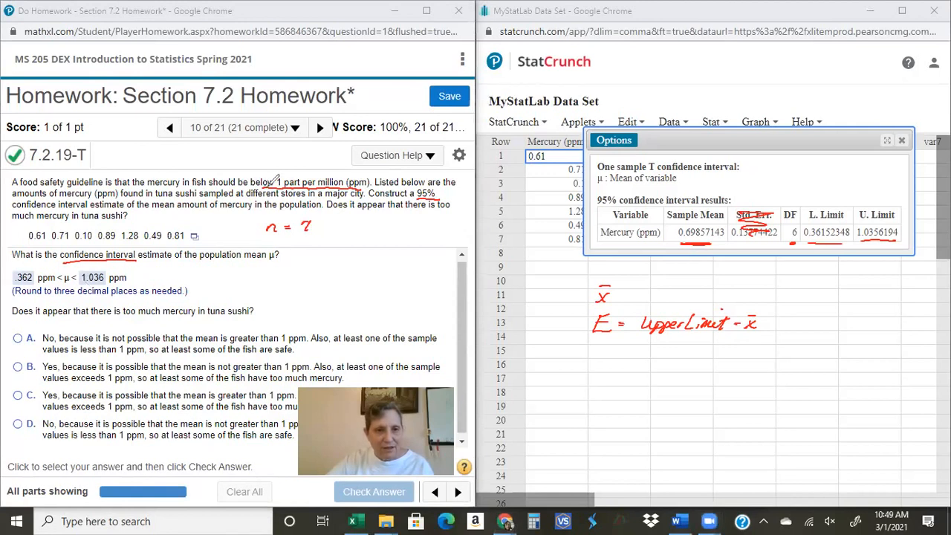
# Circle the 1 ppm guideline and the 1.036 upper limit, and underline "ppm" and the 1.28 sample value
pyautogui.moveTo(267, 176); pyautogui.dragTo(336, 171)
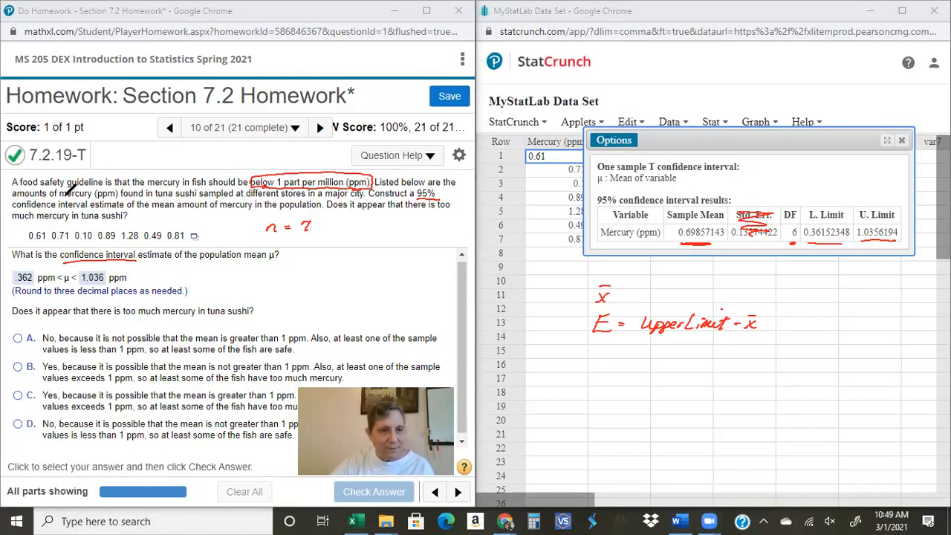
pyautogui.moveTo(98, 198); pyautogui.dragTo(114, 198)
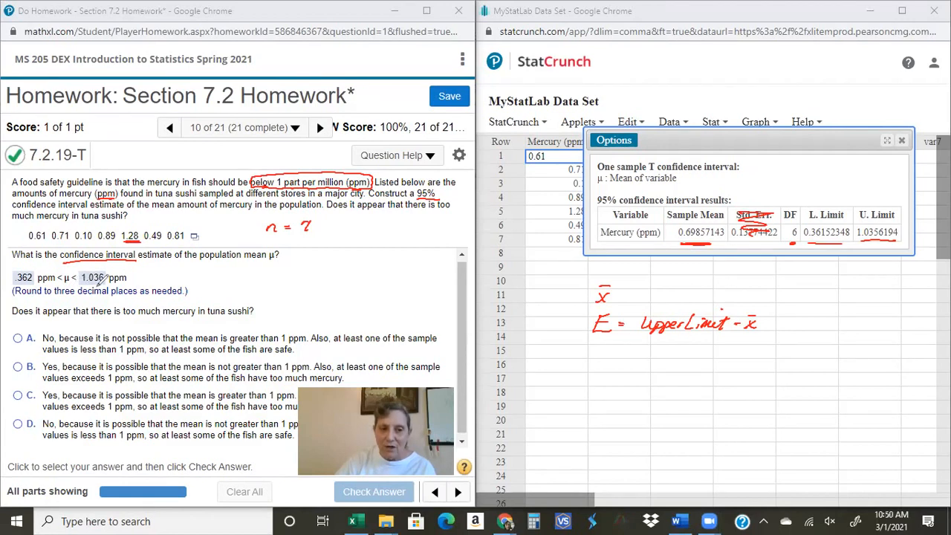
pyautogui.moveTo(108, 264)
pyautogui.mouseDown()
pyautogui.moveTo(112, 286)
pyautogui.moveTo(104, 261)
pyautogui.mouseUp()
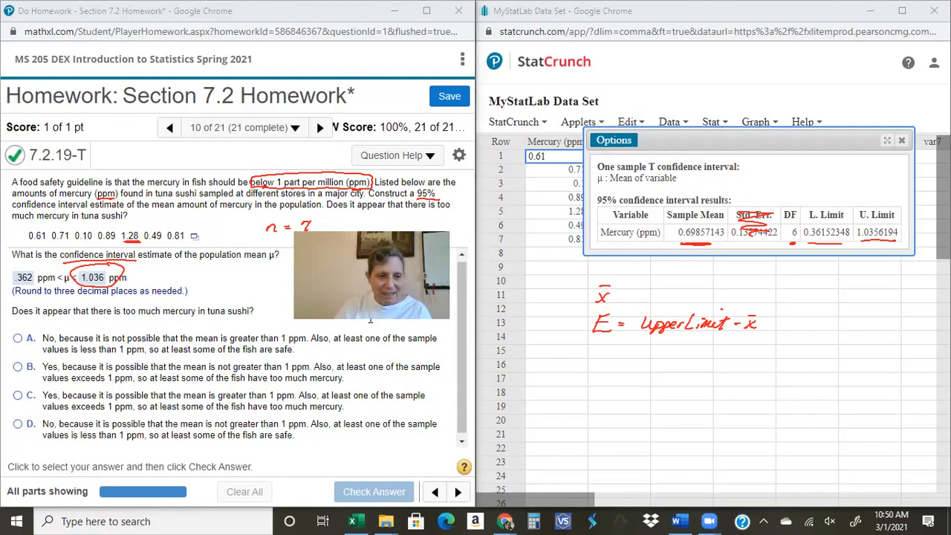
# Choose answer C, that the mean may exceed 1 ppm and at least one sample value does, and submit it for checking
pyautogui.click(238, 400)
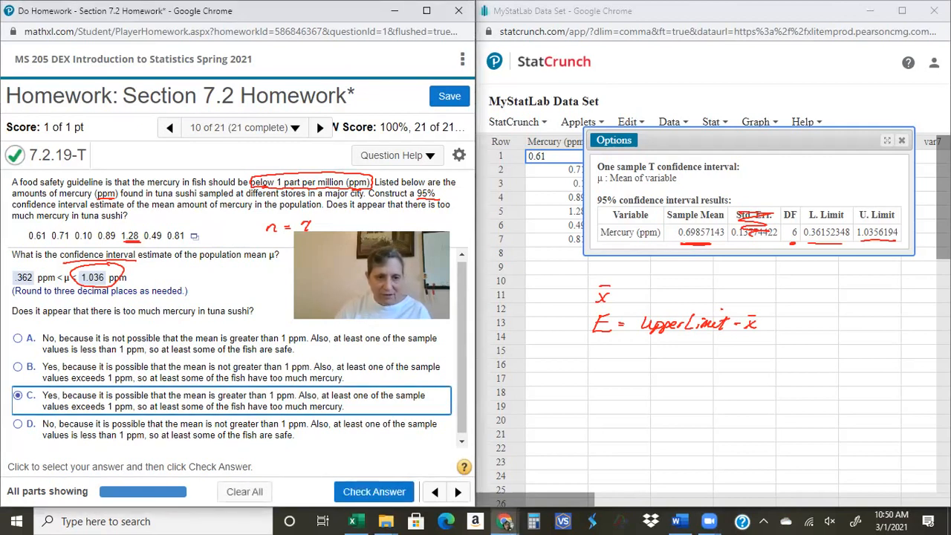
pyautogui.click(374, 491)
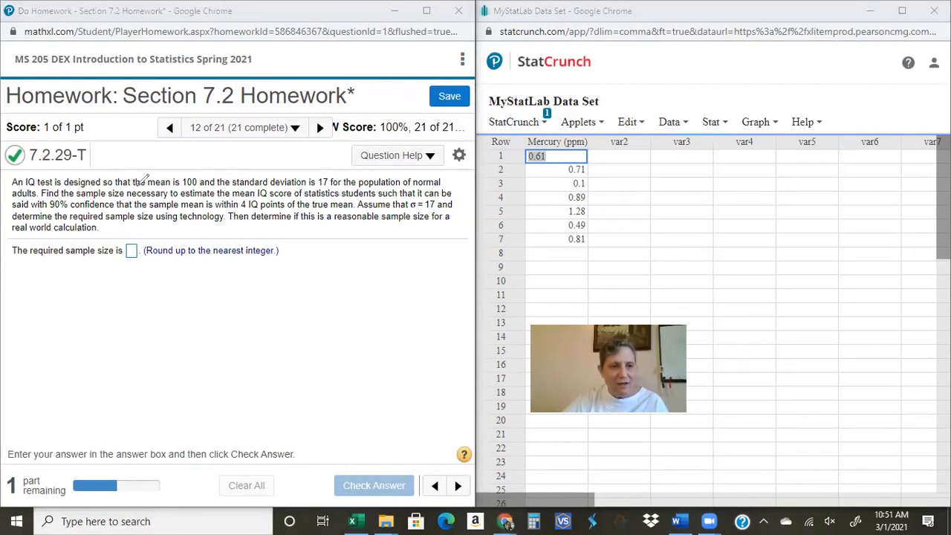
# Underline the key facts in the IQ problem: mean 100, standard deviation 17, population, sample size necessary, 90%, within 4 IQ points, and σ = 17
pyautogui.moveTo(169, 187)
pyautogui.mouseDown()
pyautogui.moveTo(153, 186)
pyautogui.moveTo(199, 187)
pyautogui.mouseUp()
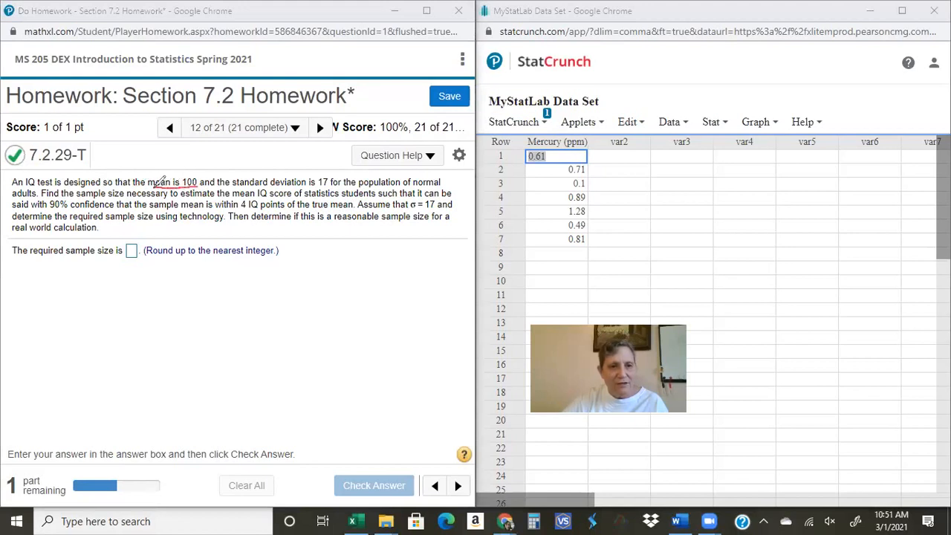
pyautogui.moveTo(316, 186); pyautogui.dragTo(327, 187)
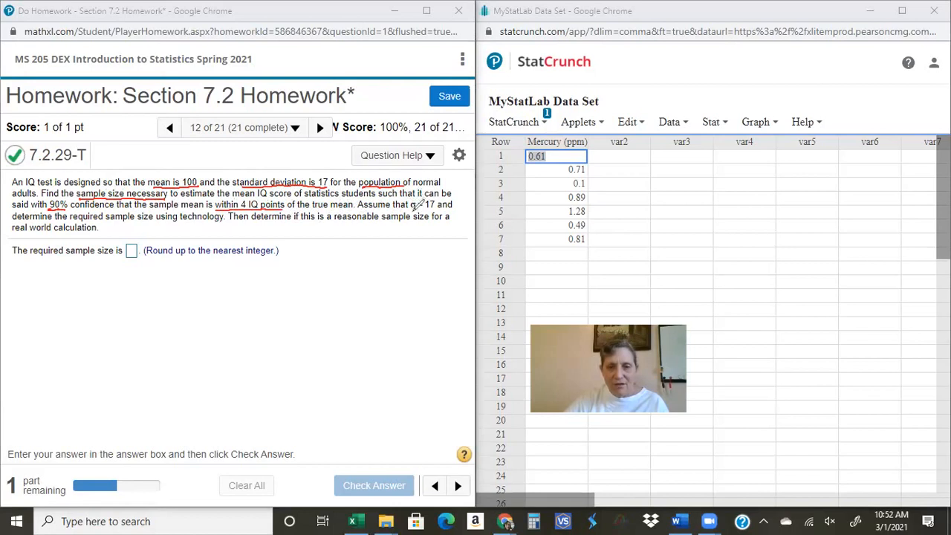
pyautogui.moveTo(409, 211); pyautogui.dragTo(432, 211)
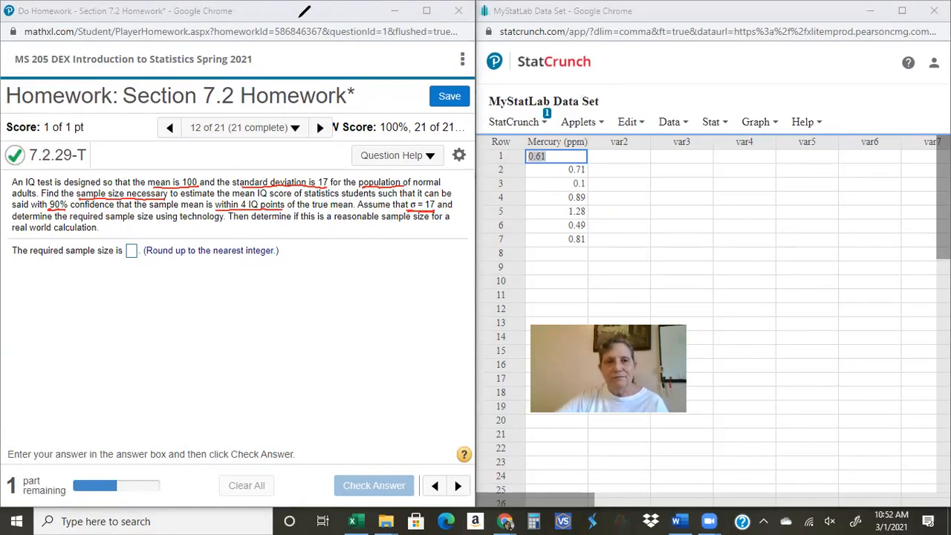
# Open the one-sample Z Width/Sample Size calculator in StatCrunch
pyautogui.click(713, 123)
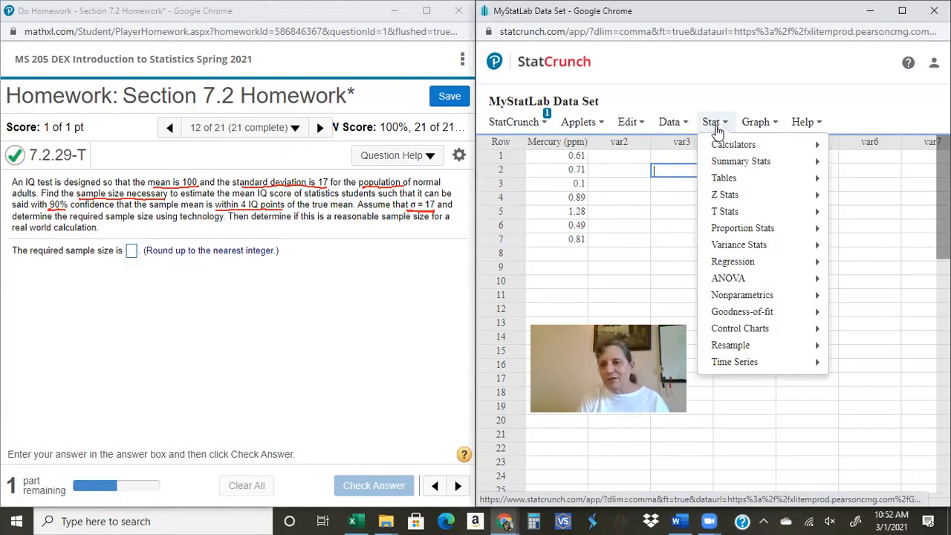
pyautogui.moveTo(727, 197)
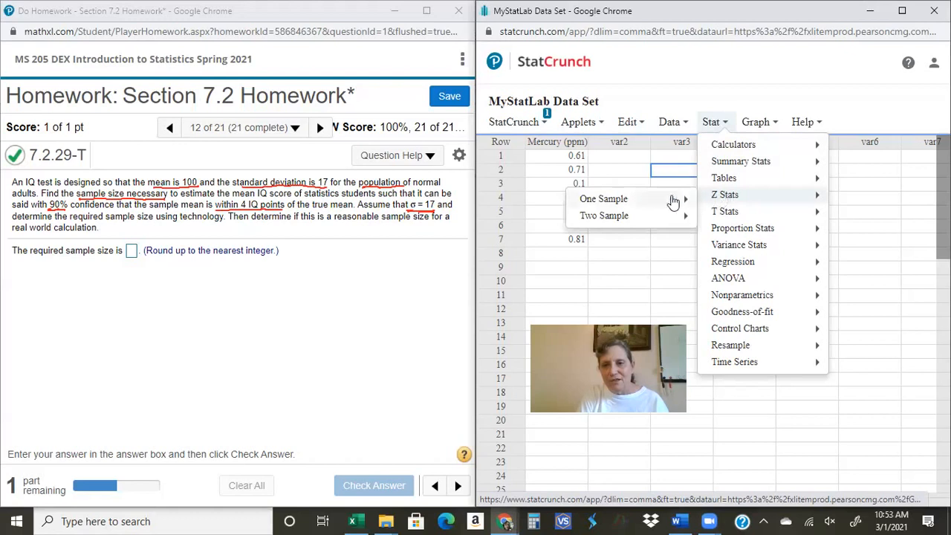
pyautogui.moveTo(655, 203)
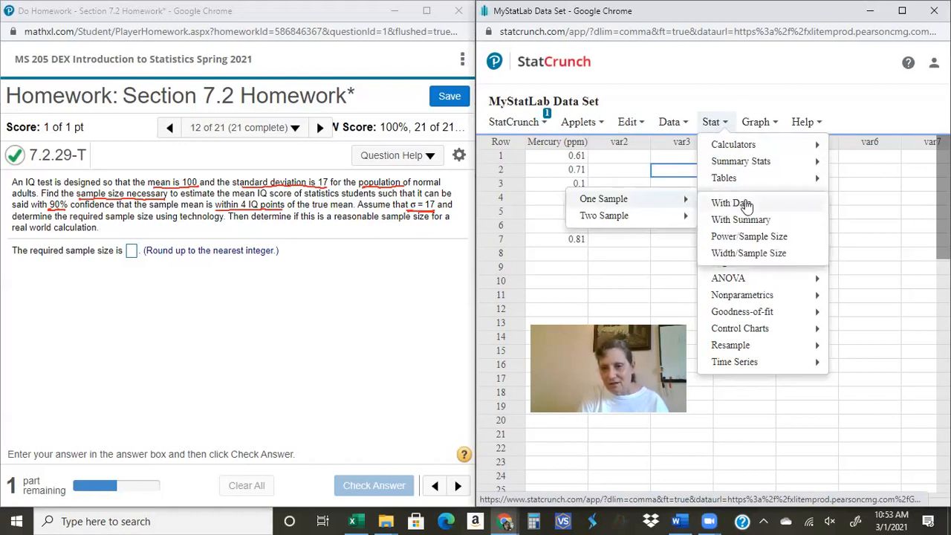
pyautogui.click(743, 251)
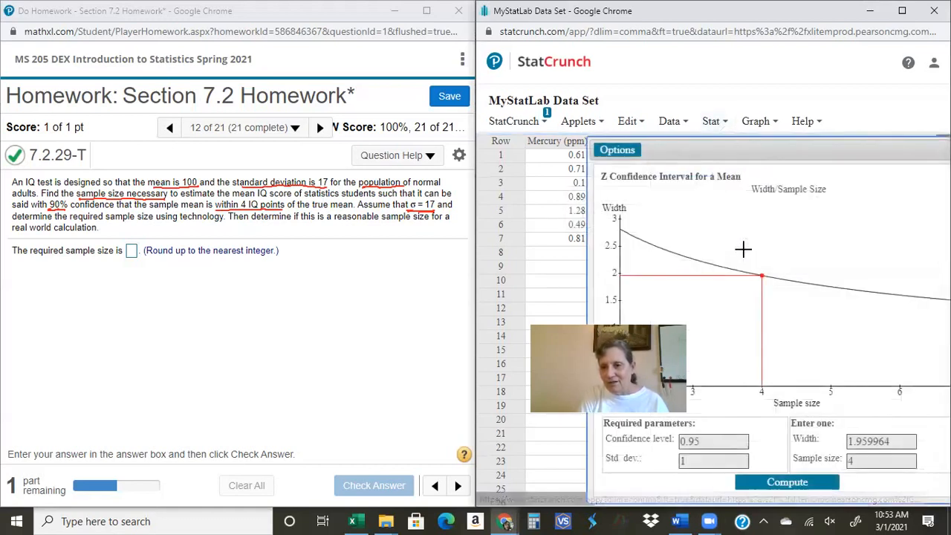
# Set the confidence level to 0.90, the standard deviation to 17 and the width to 8, and compute the sample size
pyautogui.click(710, 441)
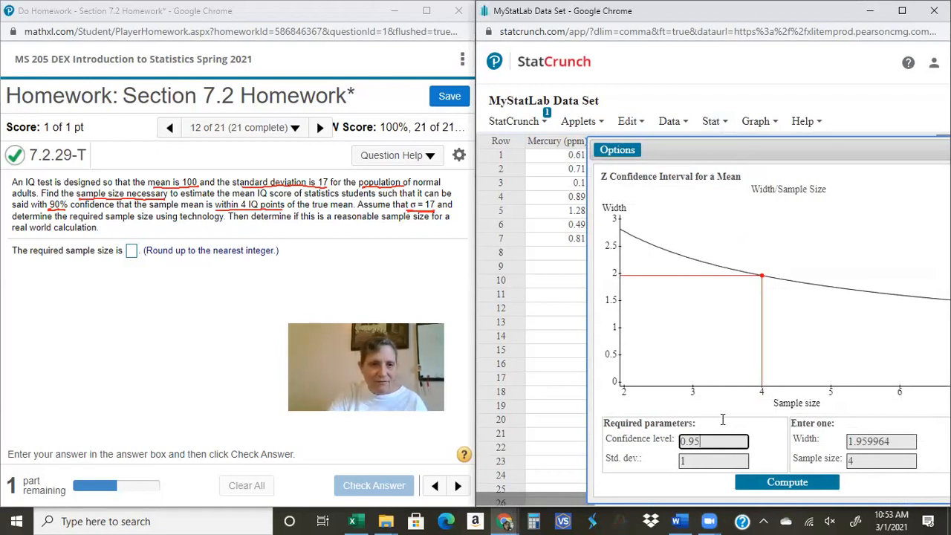
pyautogui.press('BackSpace')
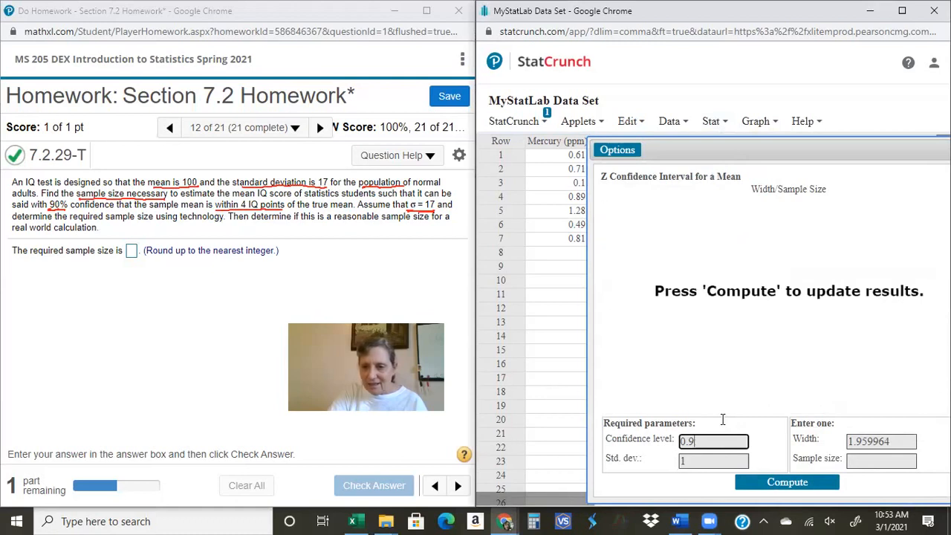
pyautogui.write('0')
pyautogui.click(718, 462)
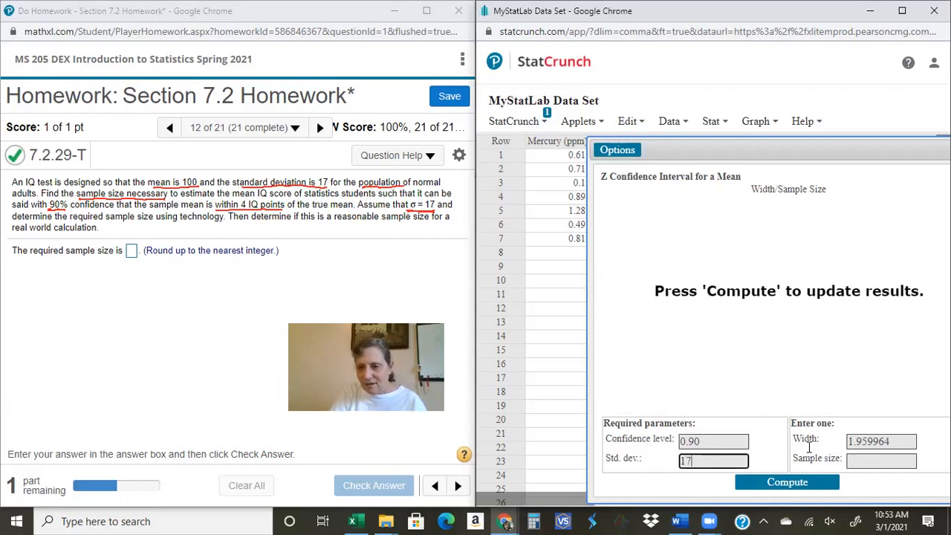
pyautogui.click(897, 441)
pyautogui.moveTo(897, 441); pyautogui.dragTo(840, 437)
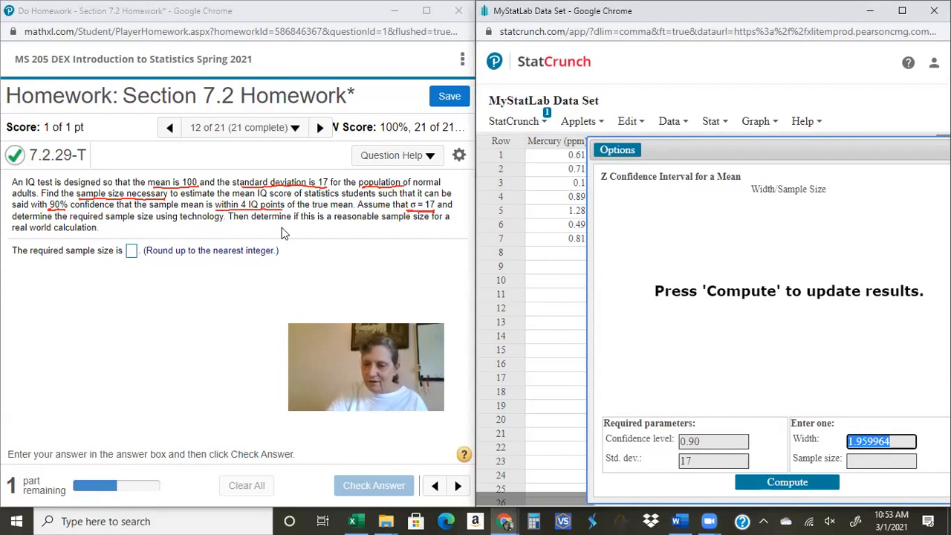
pyautogui.write('8')
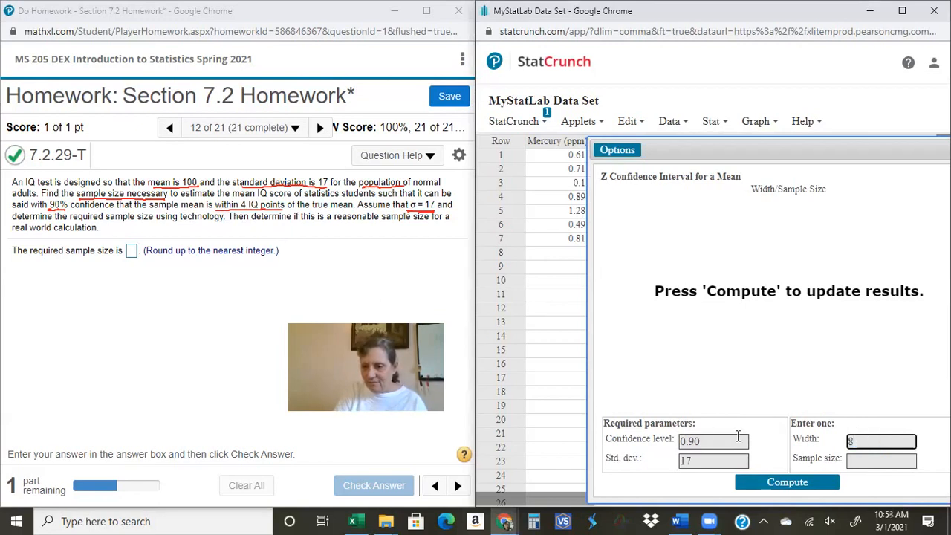
pyautogui.click(788, 484)
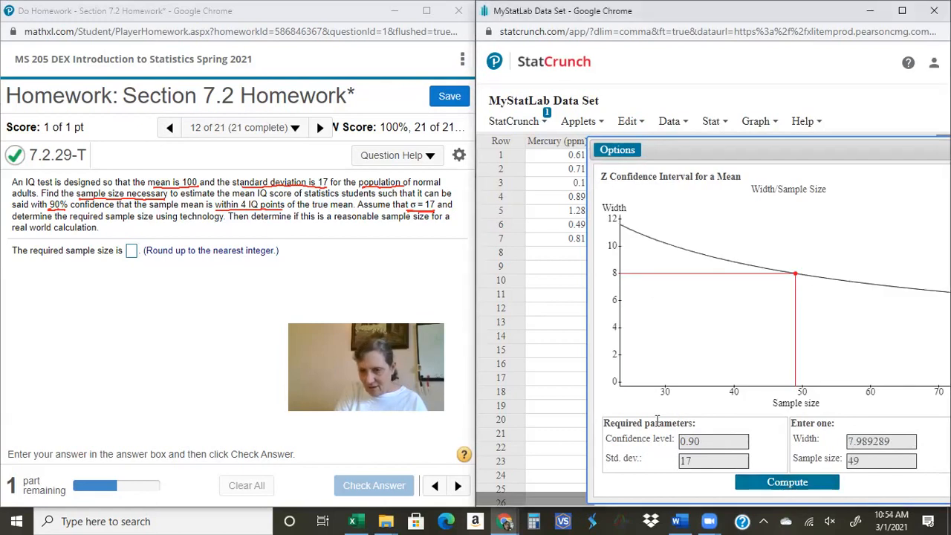
# Enter 49 as the required sample size in the homework, submit it for checking, and continue to the next part
pyautogui.click(132, 252)
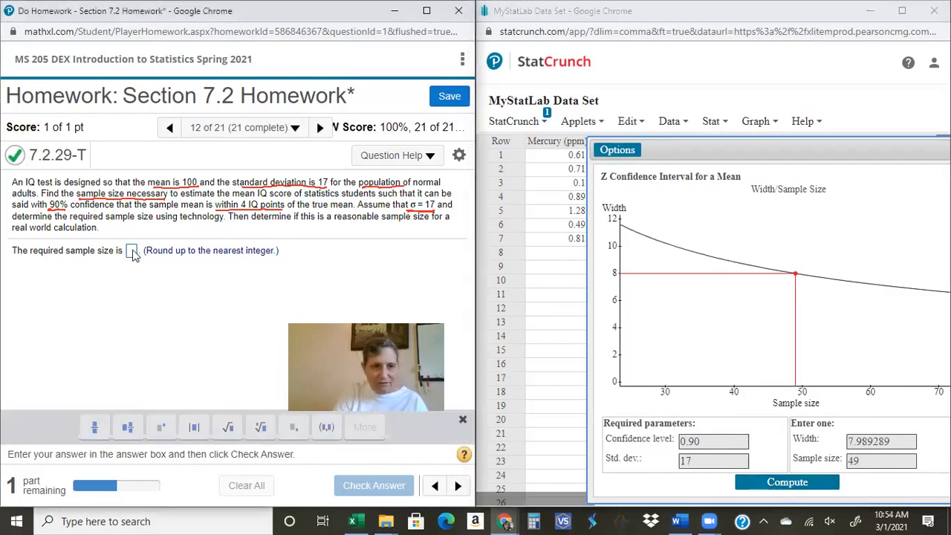
pyautogui.write('49')
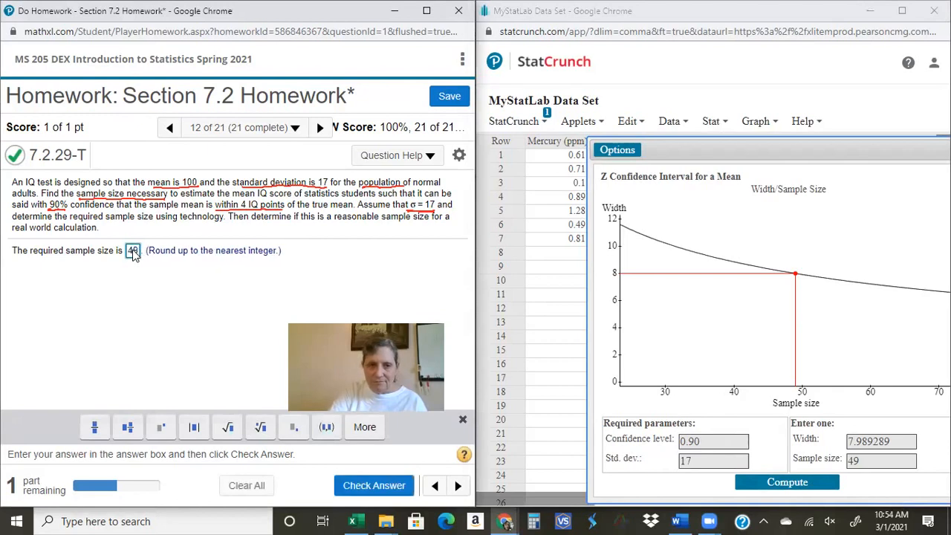
pyautogui.click(385, 485)
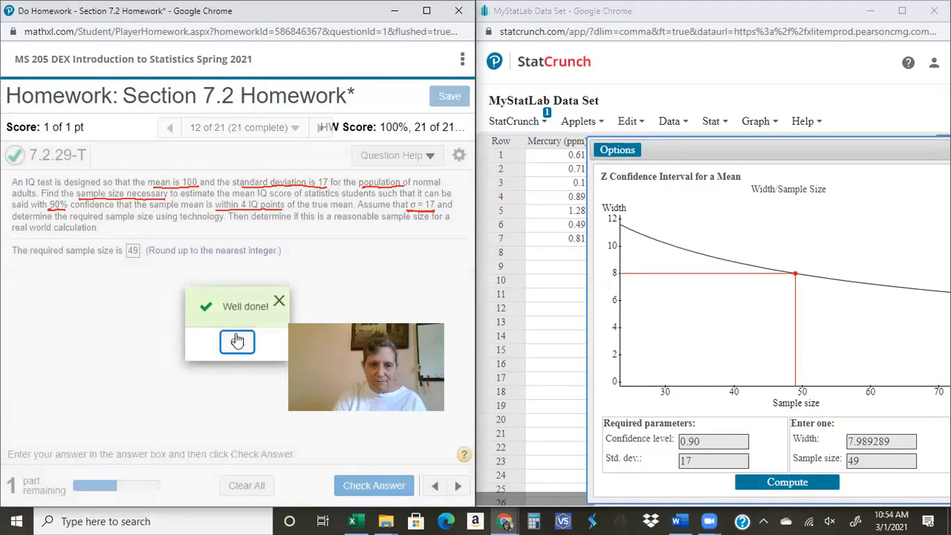
pyautogui.click(238, 342)
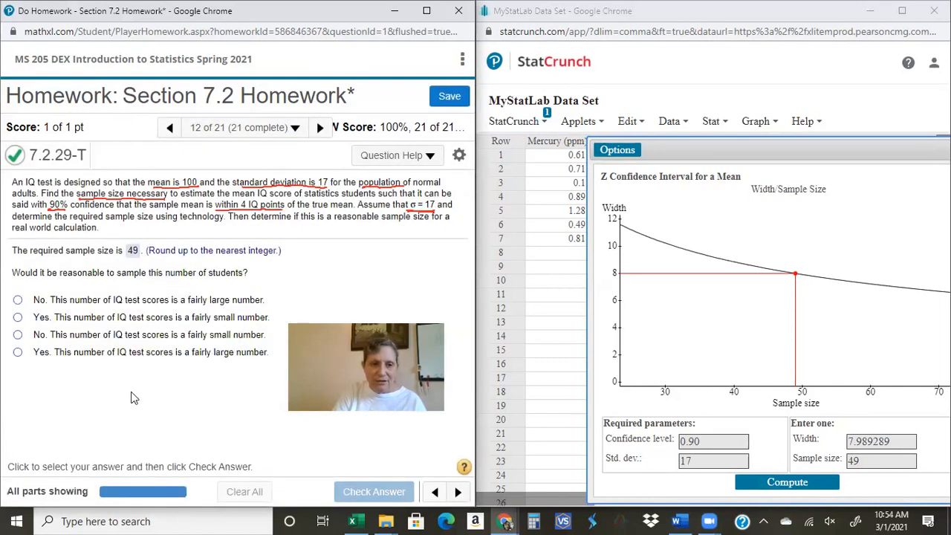
# Answer "Yes. This number of IQ test scores is a fairly small number." and submit it for checking
pyautogui.click(17, 318)
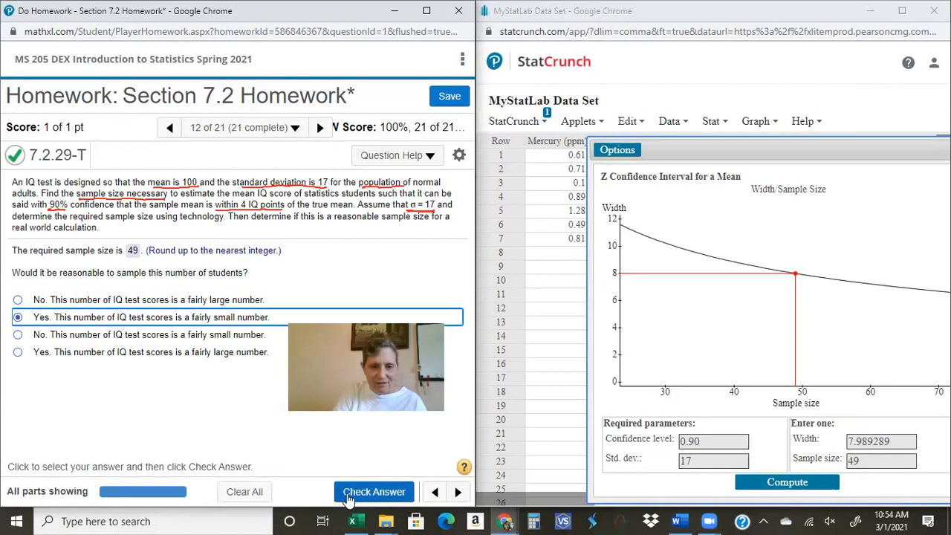
pyautogui.click(374, 496)
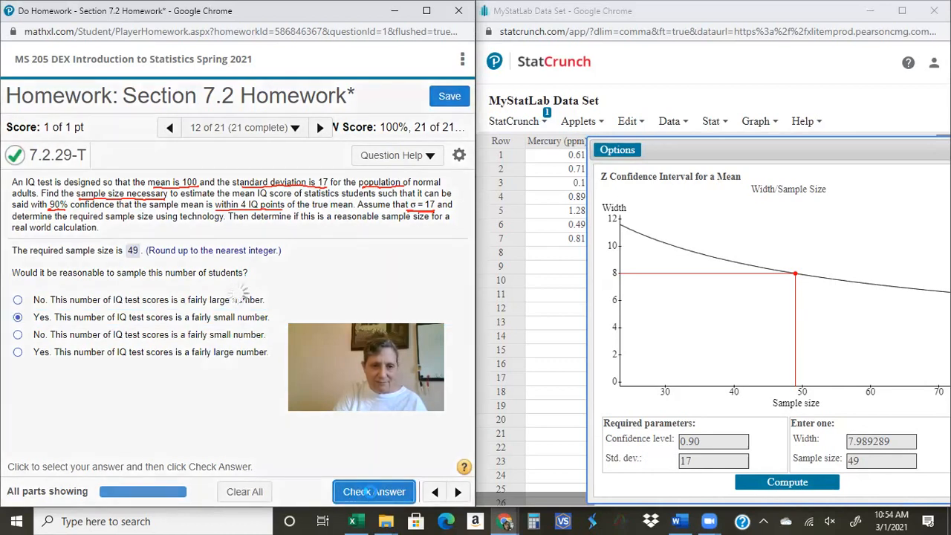